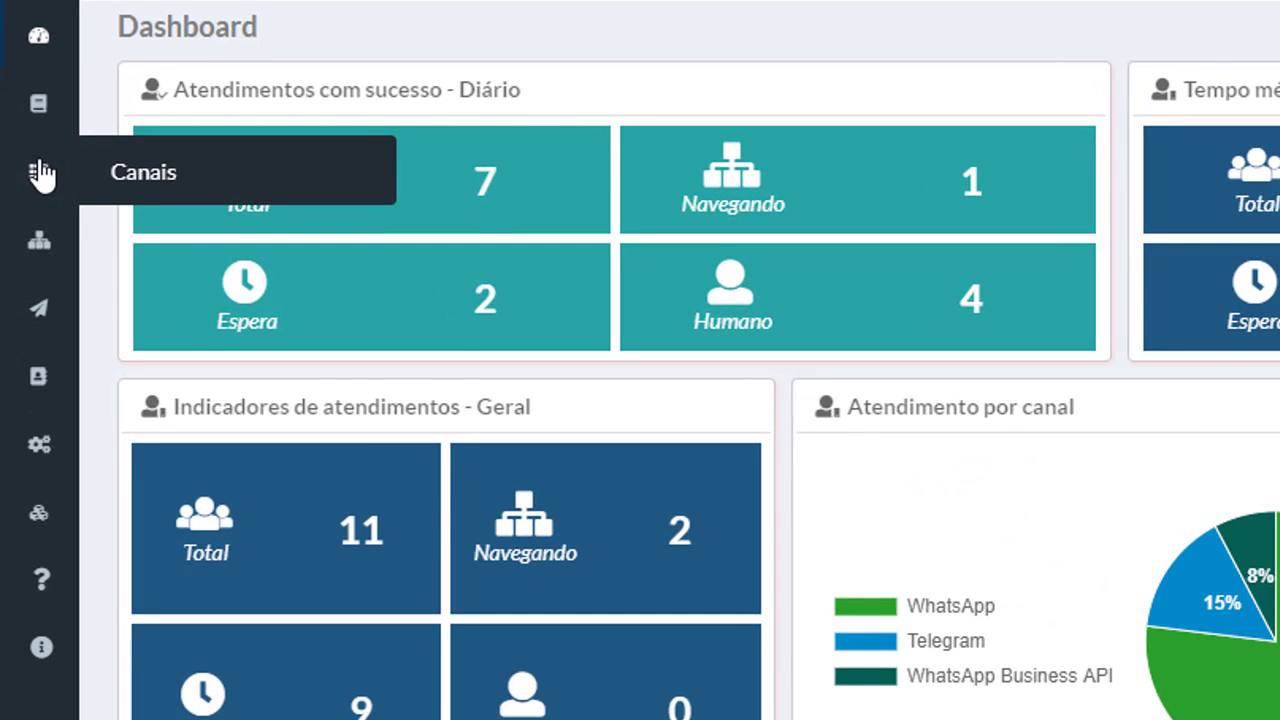
Start registering a new channel of type WhatsApp with the description 360Dialog.
click(40, 172)
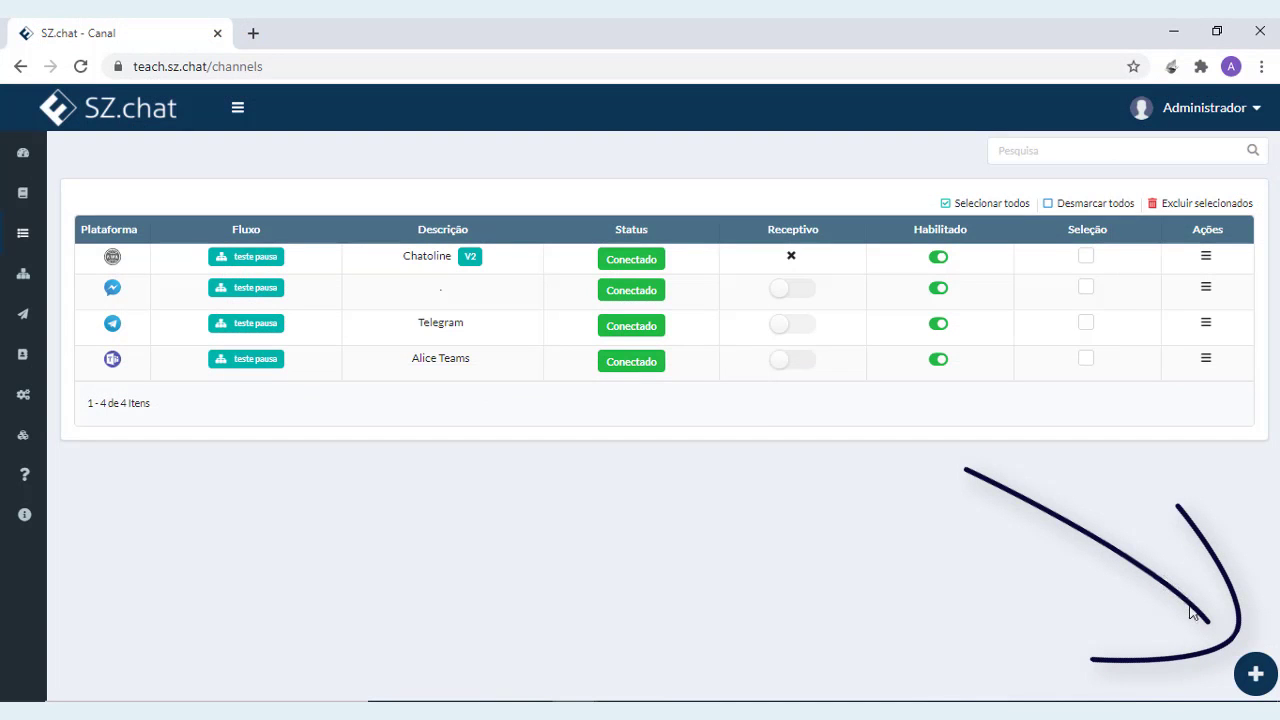
click(1256, 676)
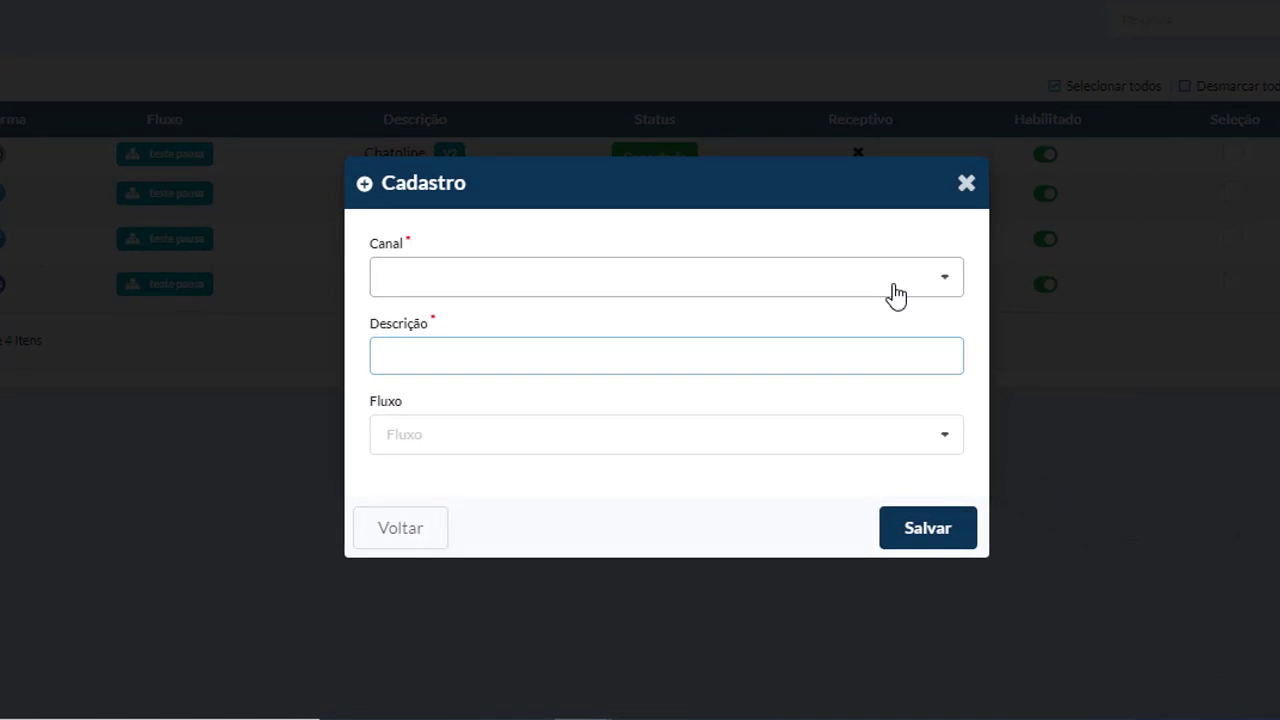
click(817, 363)
click(768, 322)
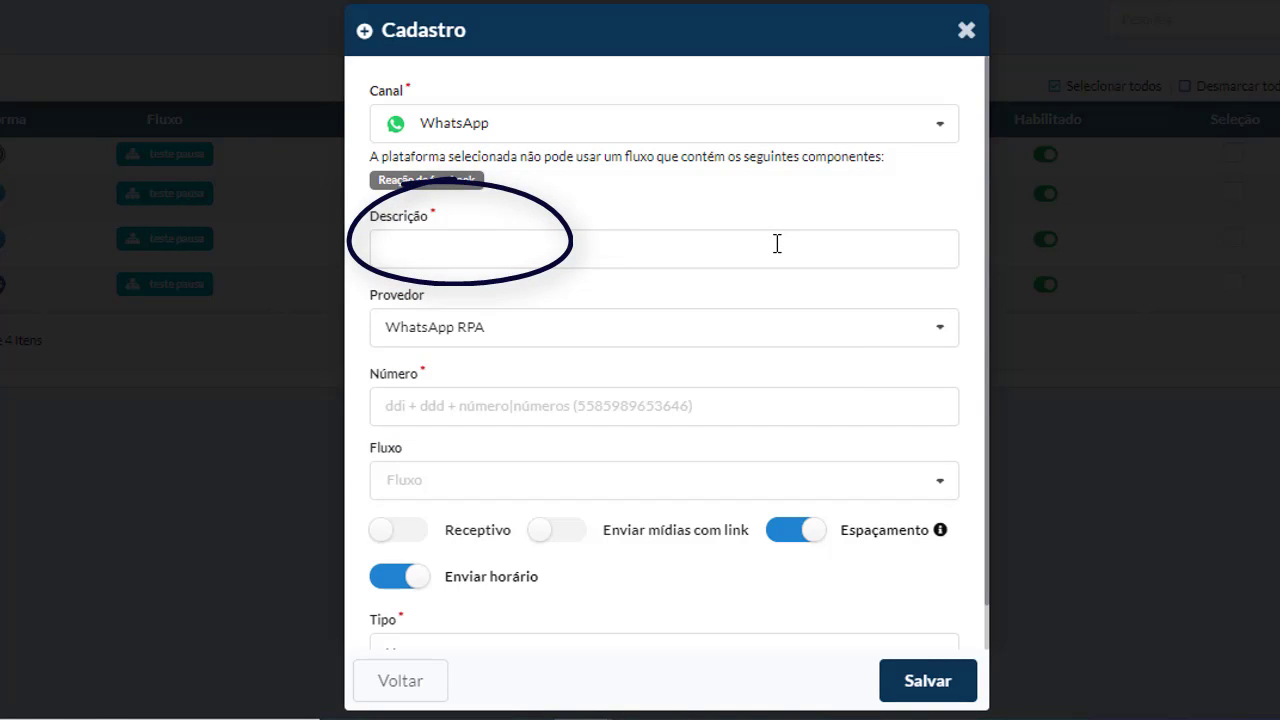
click(777, 243)
text(360Dialog)
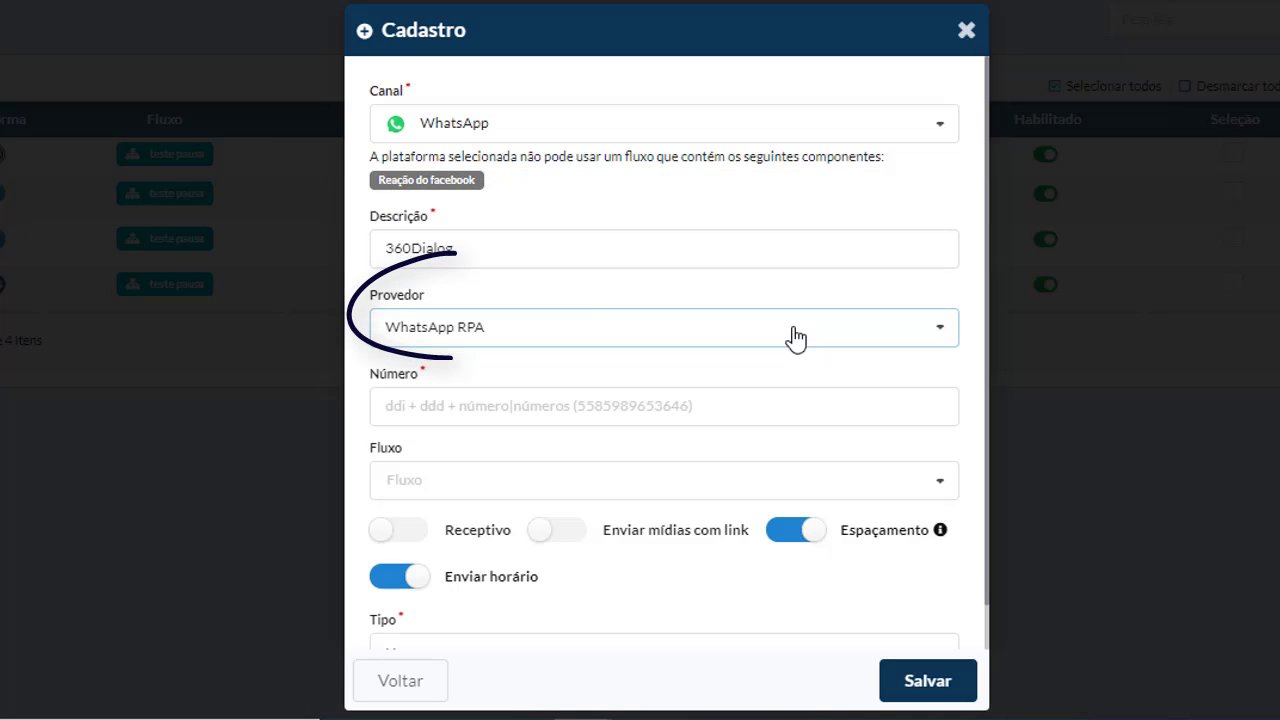
Set the channel's provider to WhatsApp Business API and its BSP to 360Dialog (Beta).
click(796, 339)
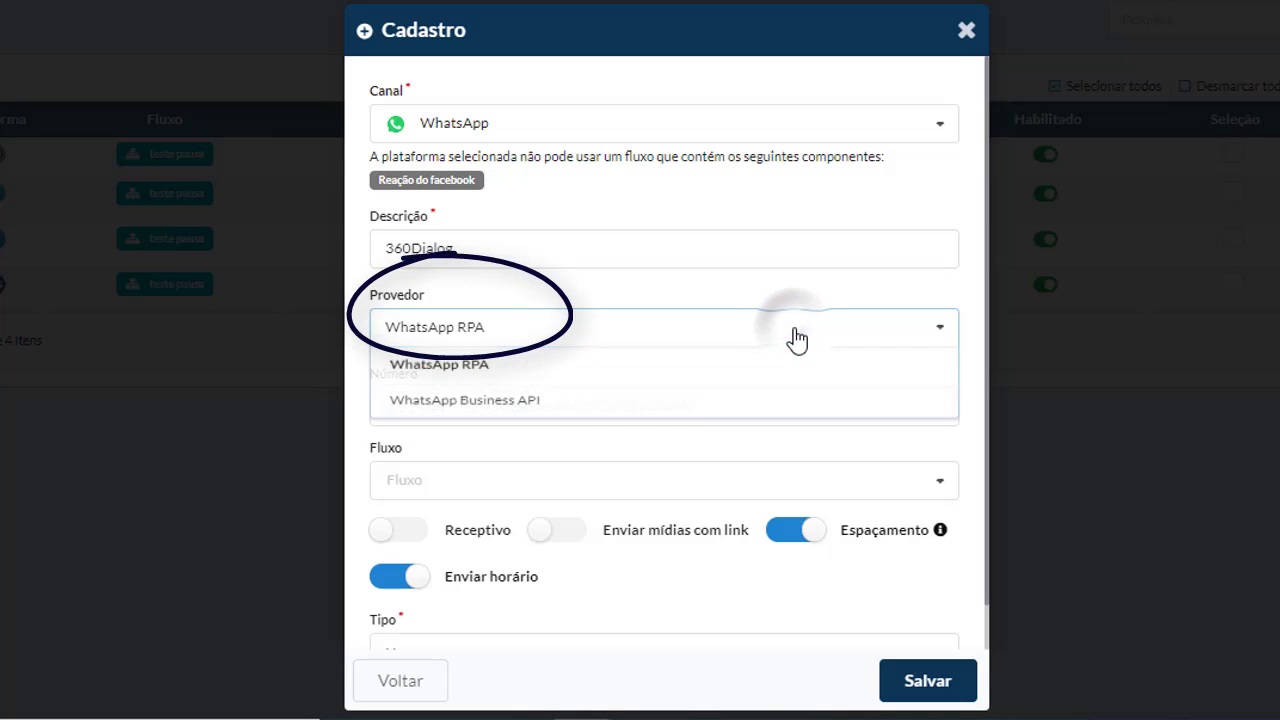
click(772, 406)
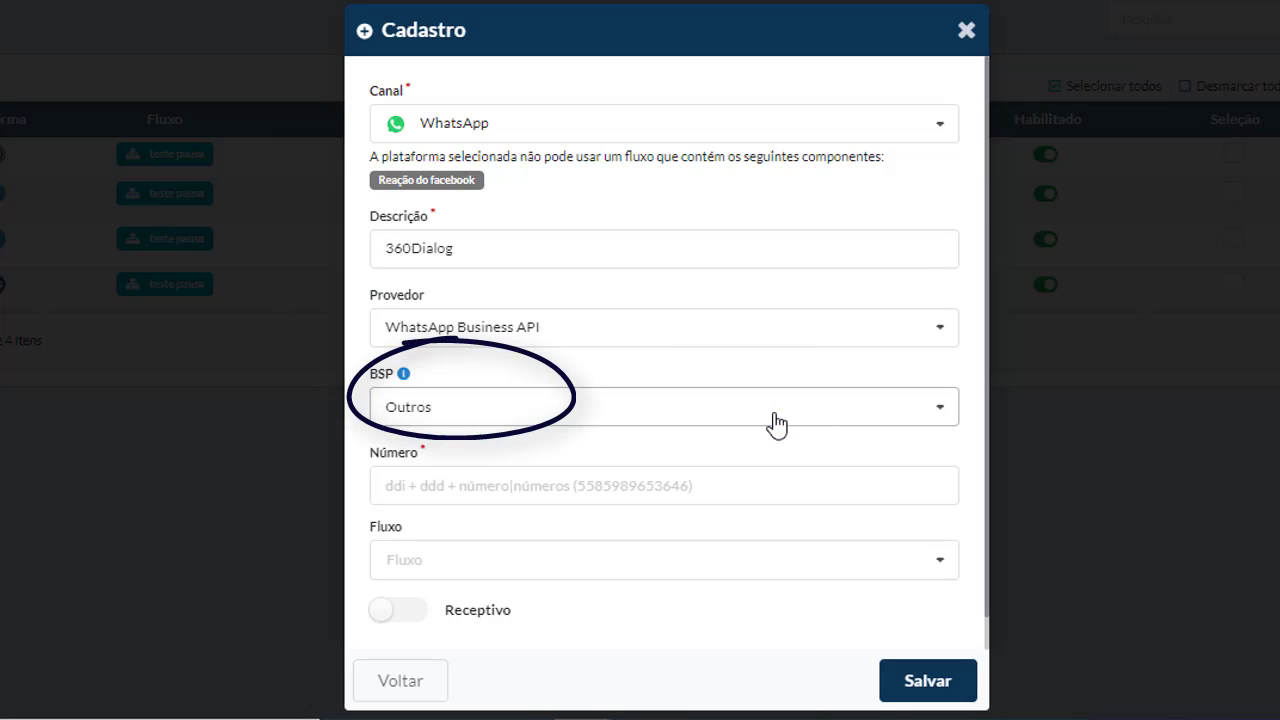
click(776, 424)
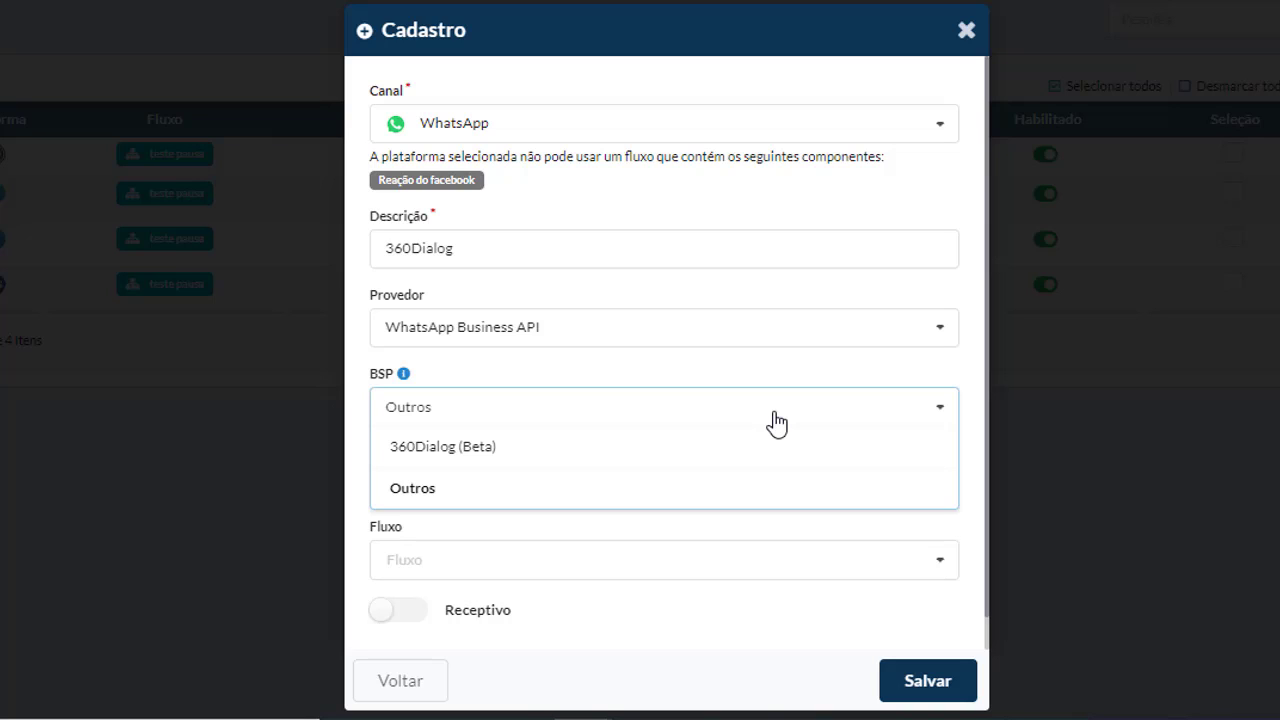
click(763, 470)
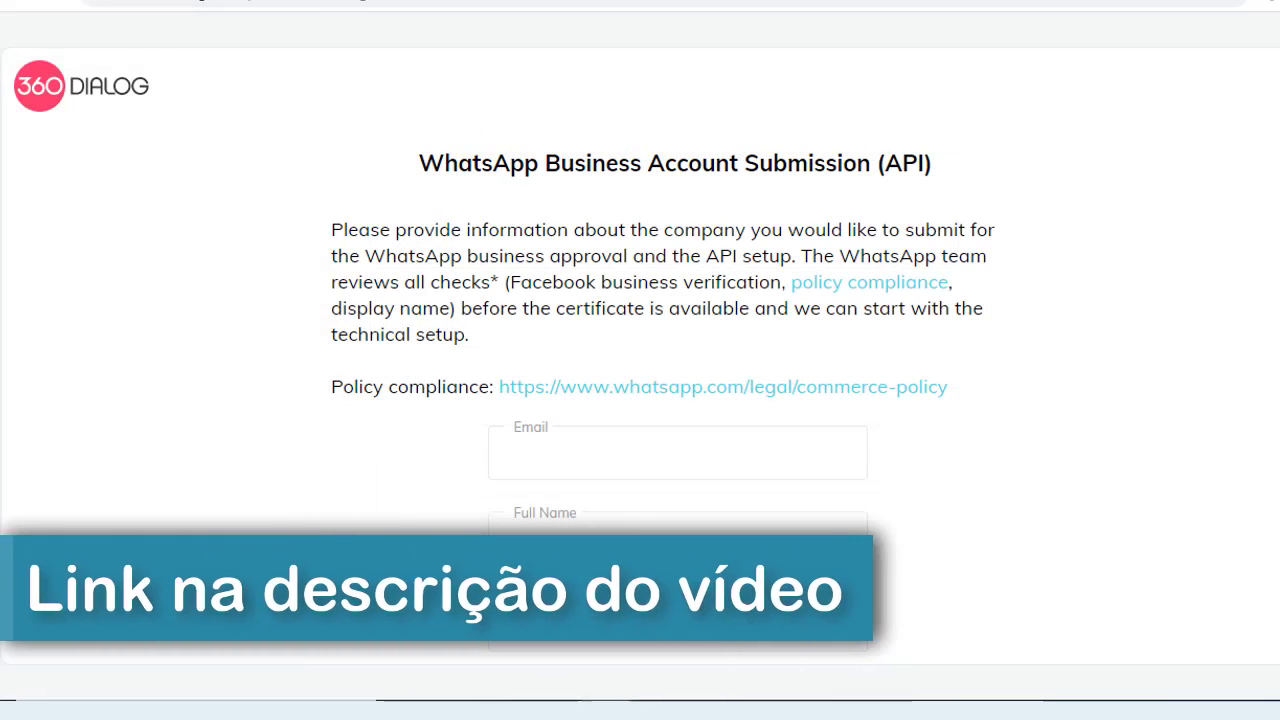
Switch to 360dialog and go through the WhatsApp Business Account Submission form, from the contact fields down to the terms and pricing agreements.
scroll(663, 356, down, 2)
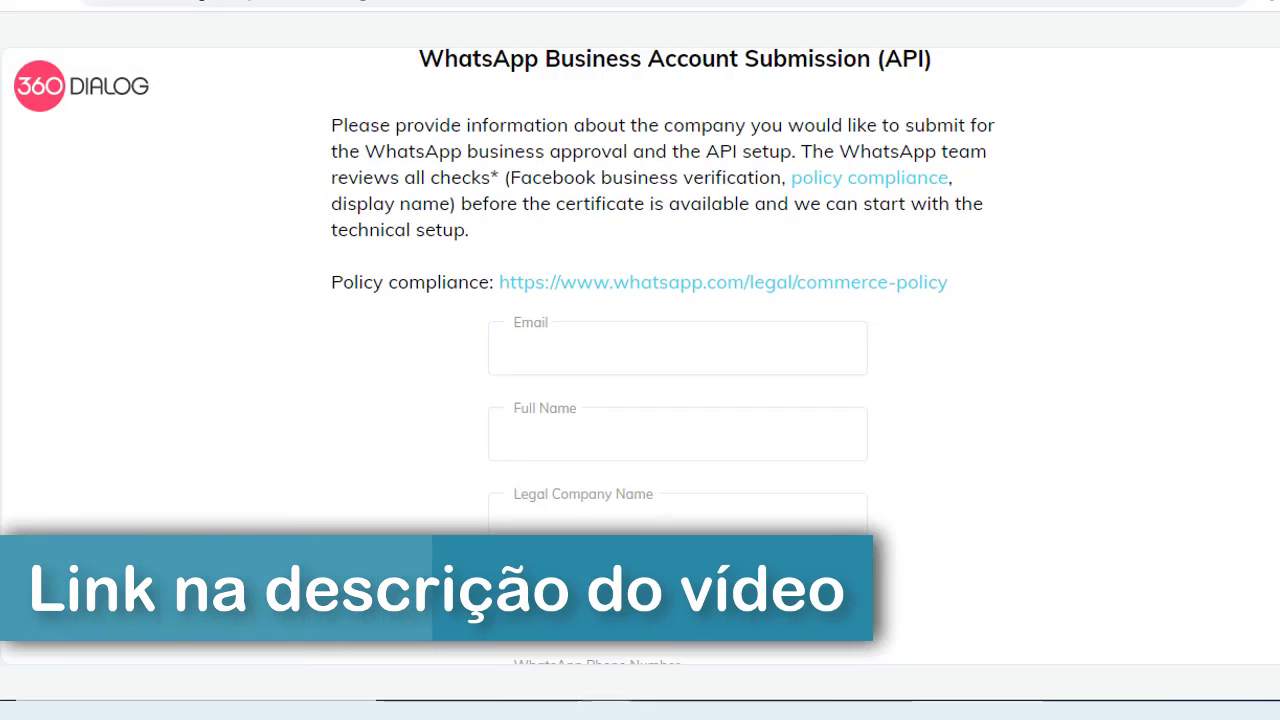
scroll(663, 356, down, 2)
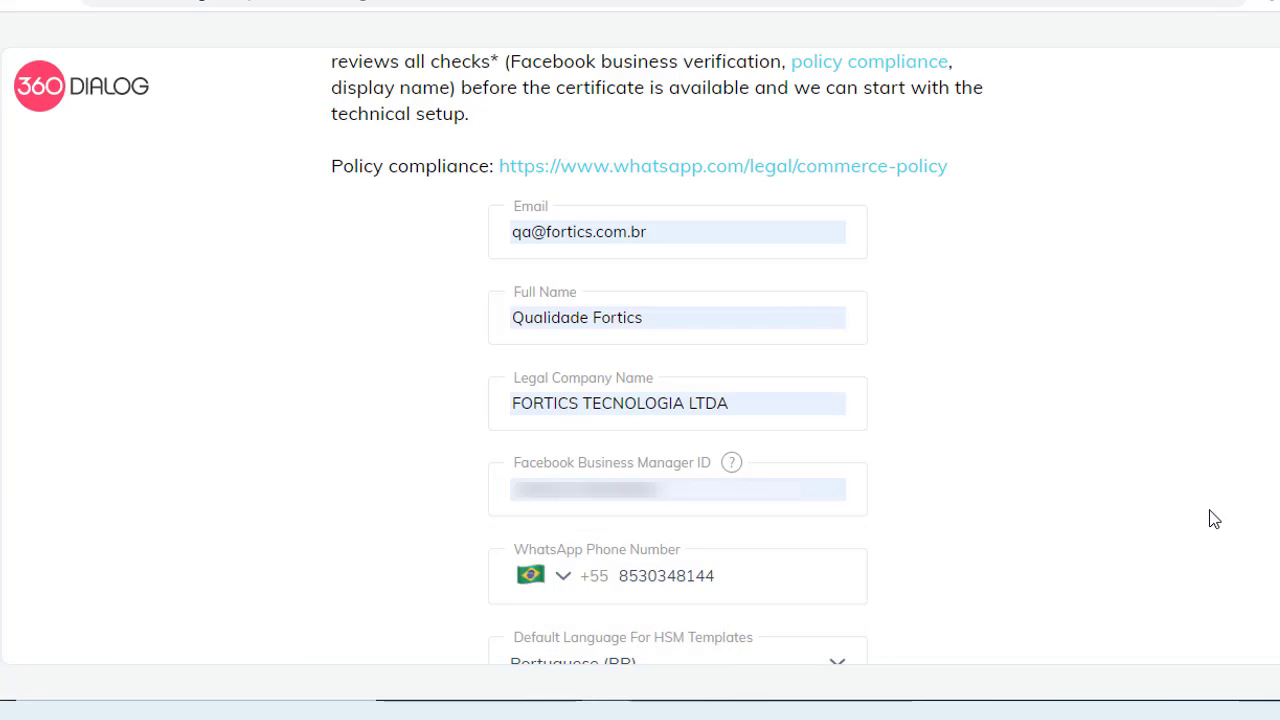
scroll(1213, 518, down, 3)
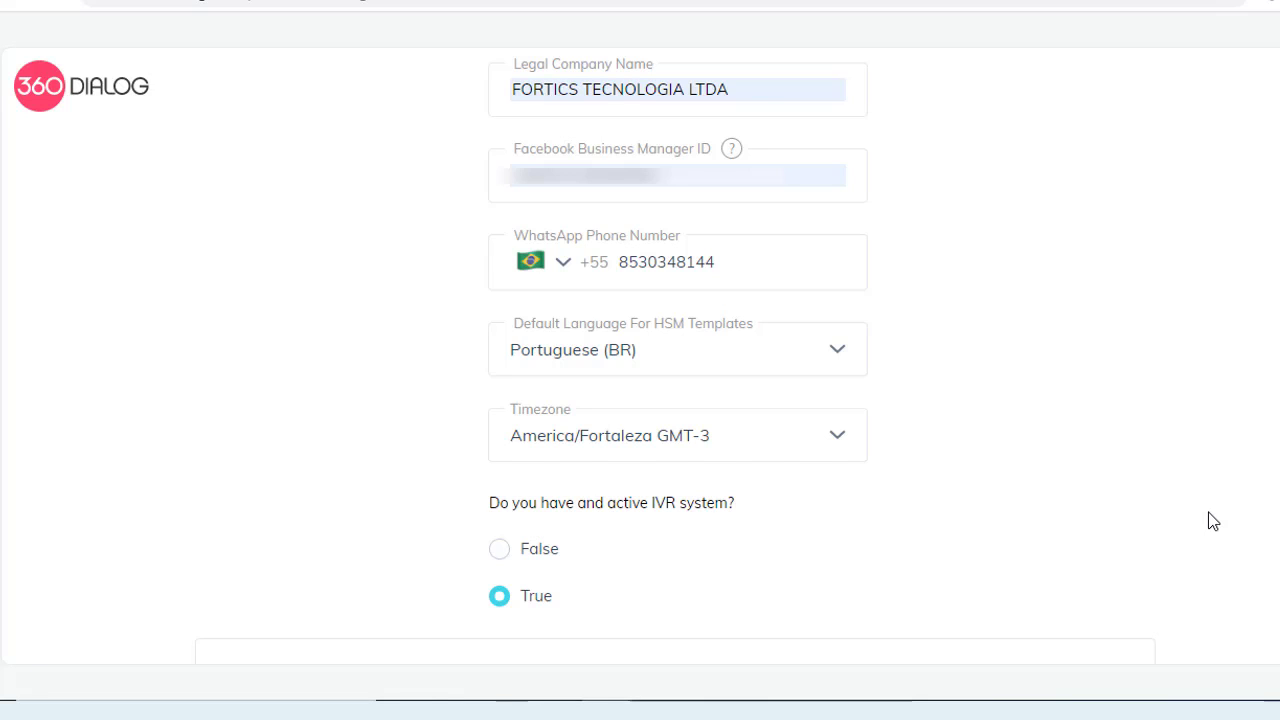
scroll(1210, 519, down, 20)
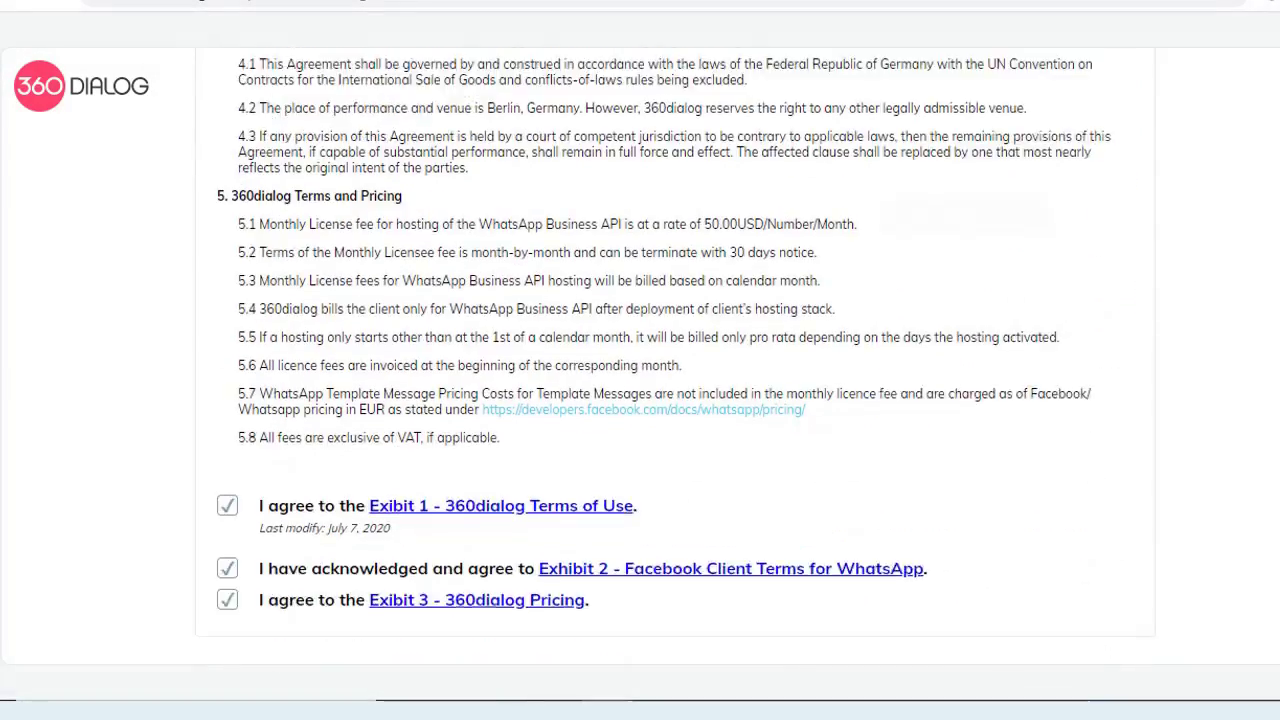
scroll(675, 340, down, 1)
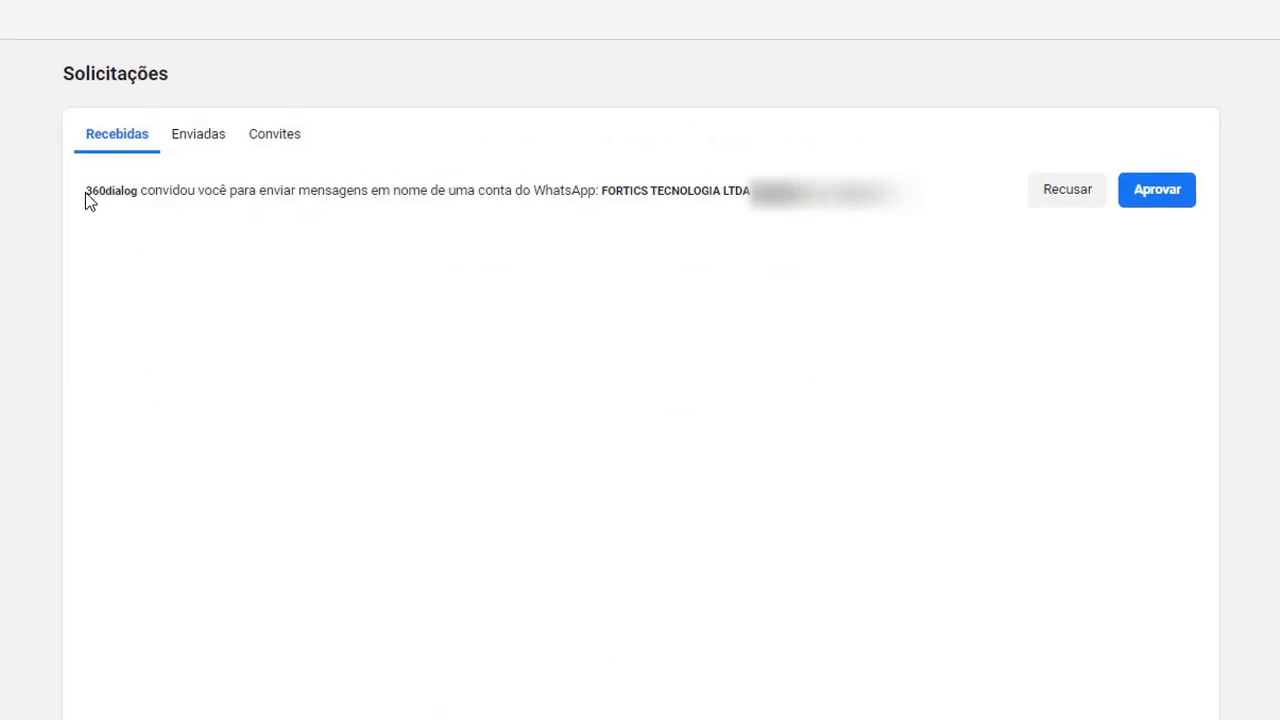
In Facebook Business Manager, approve the received 360dialog request to send messages on behalf of the company's WhatsApp account.
drag(72, 193, 474, 214)
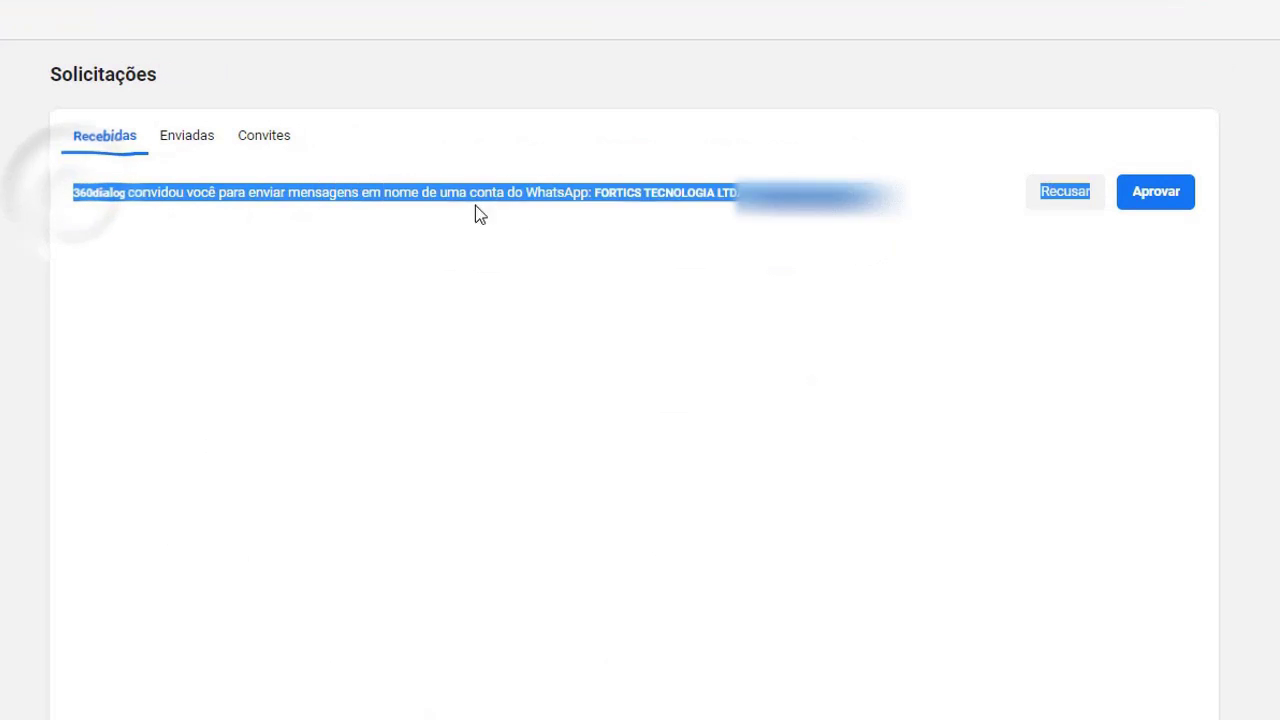
click(842, 300)
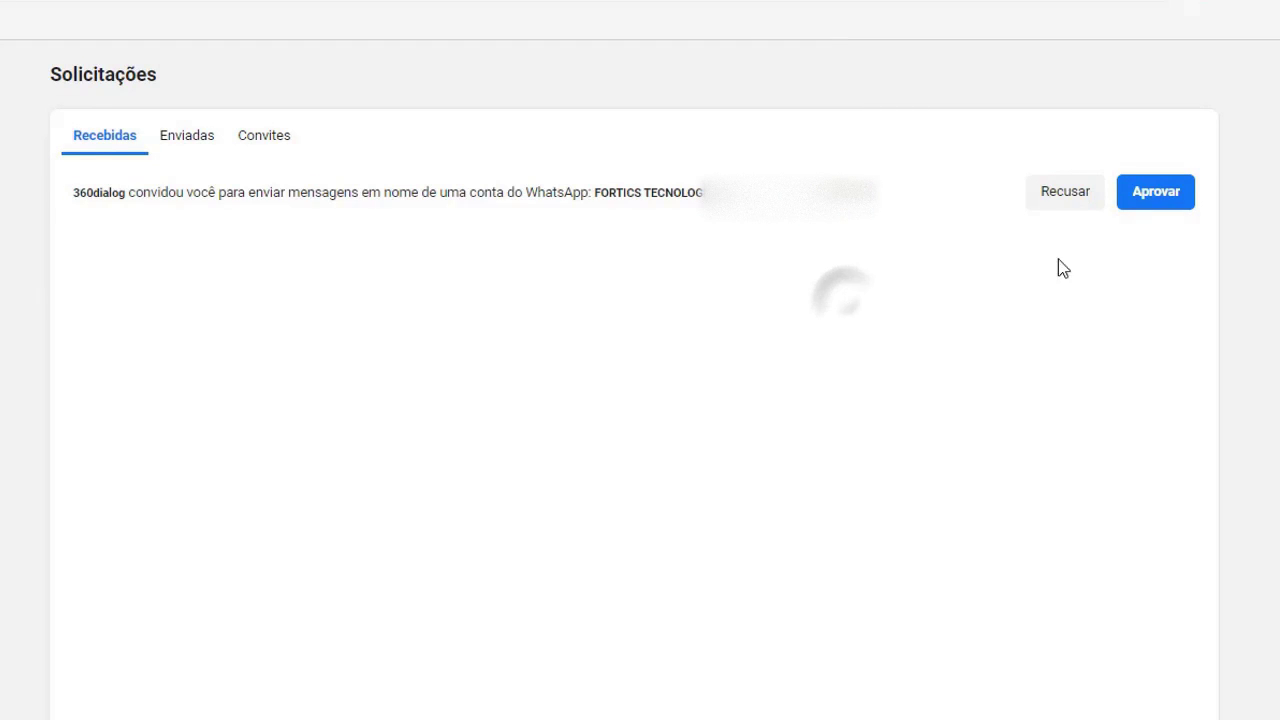
click(1157, 193)
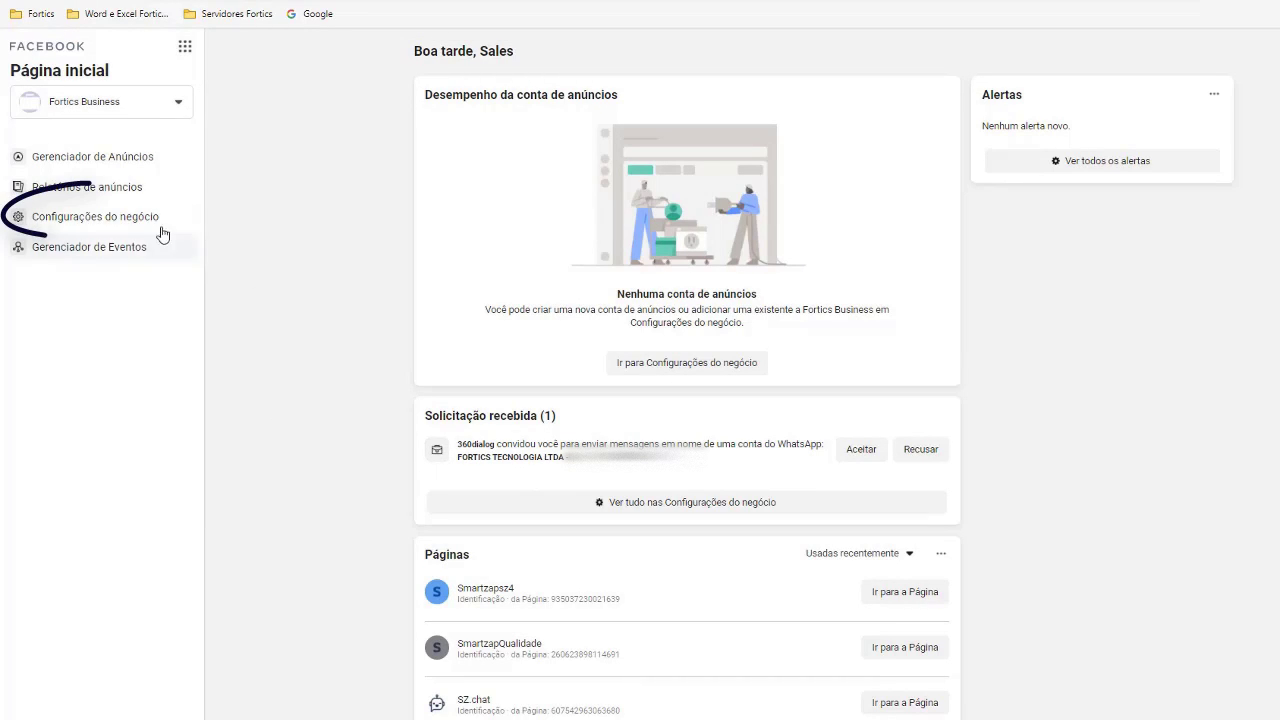
Open the requests page (Solicitações) in the Facebook business settings.
click(94, 218)
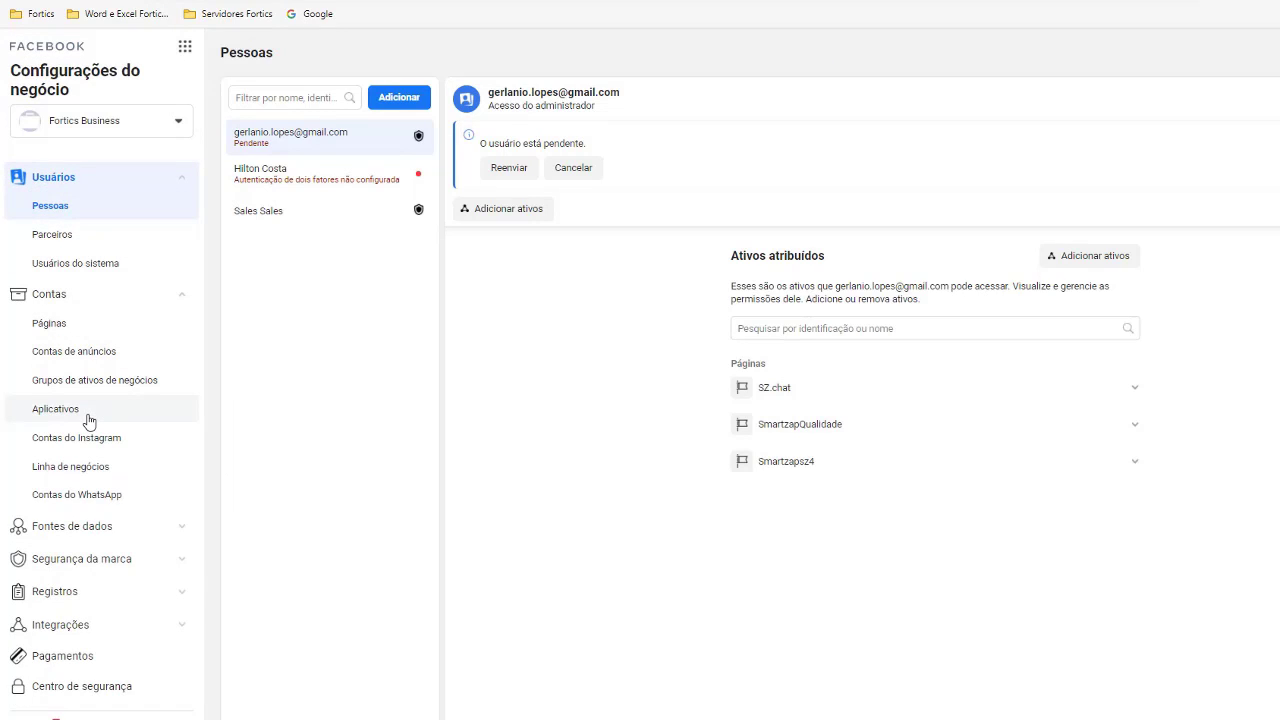
scroll(89, 417, down, 2)
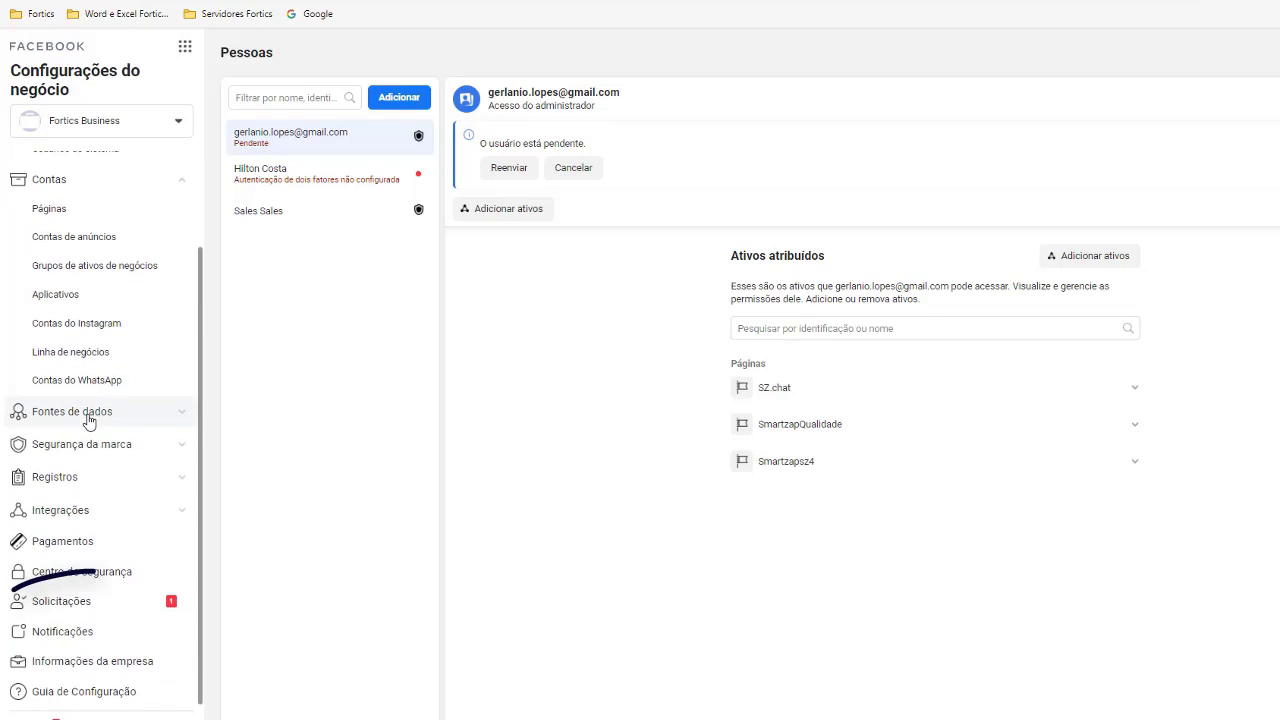
click(92, 604)
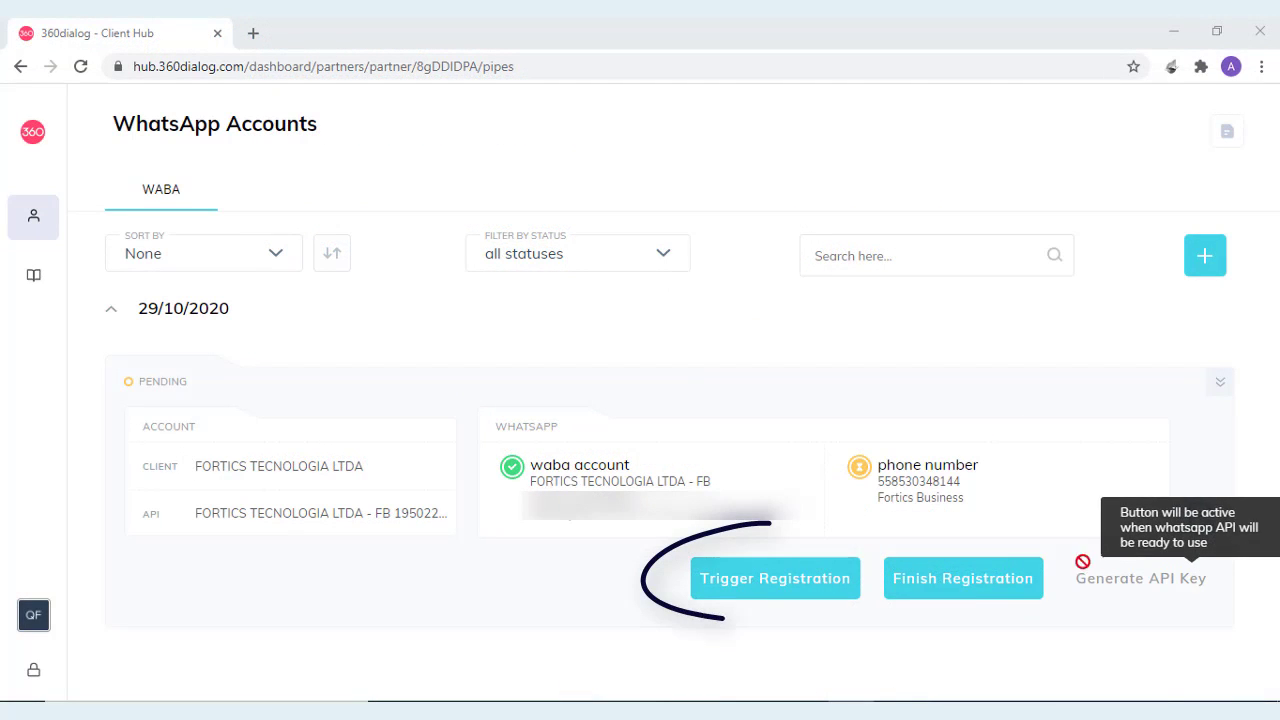
In the 360dialog Client Hub, trigger registration of the pending WhatsApp account and send the registration code with Voice as the verification method.
click(810, 588)
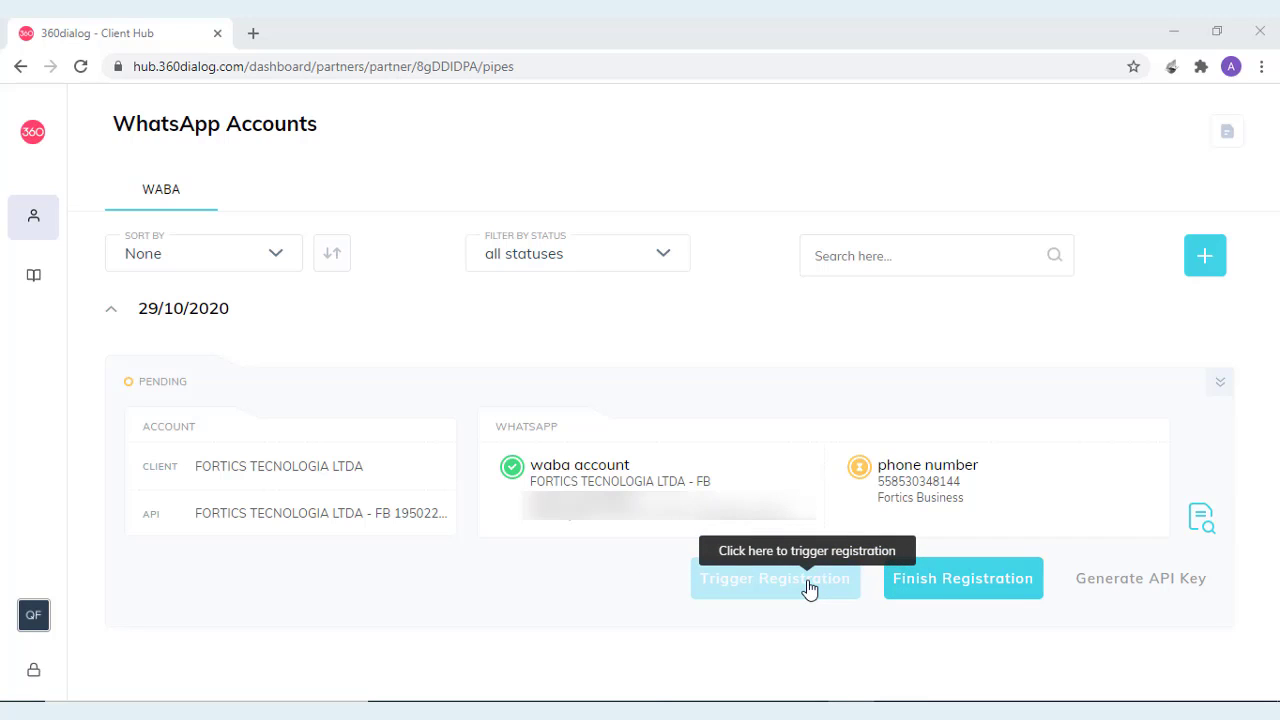
click(810, 588)
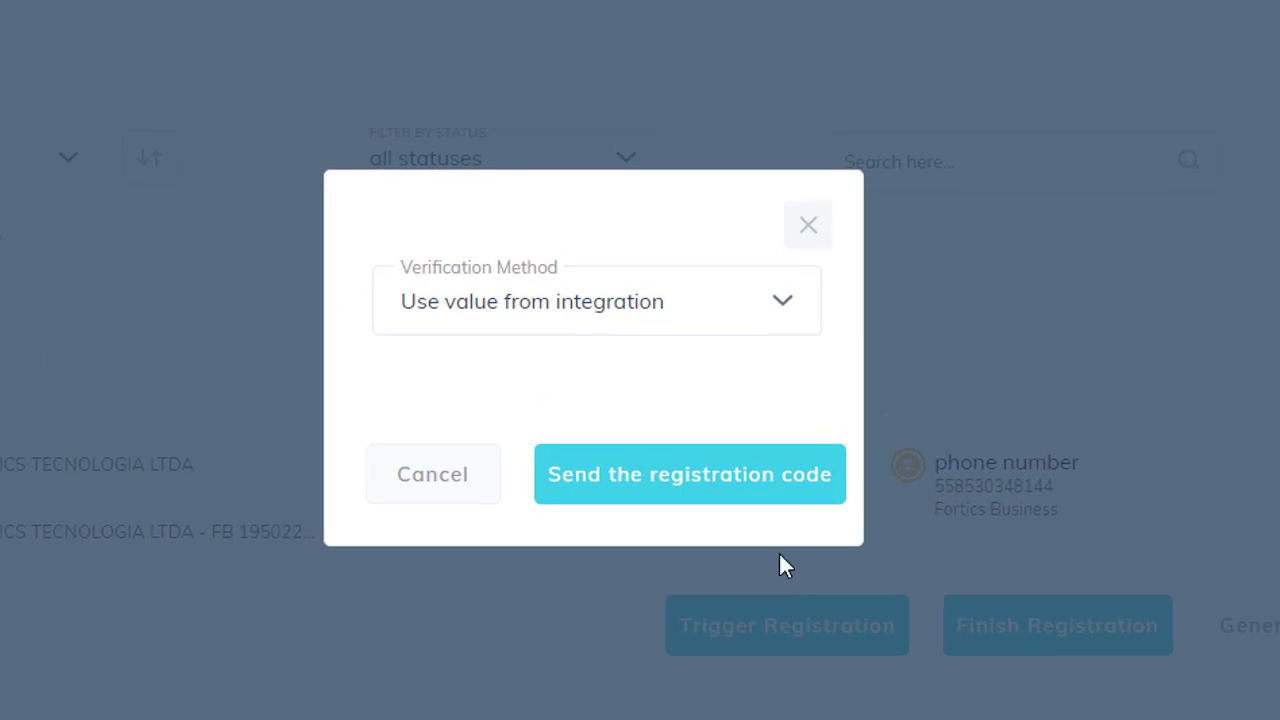
click(644, 290)
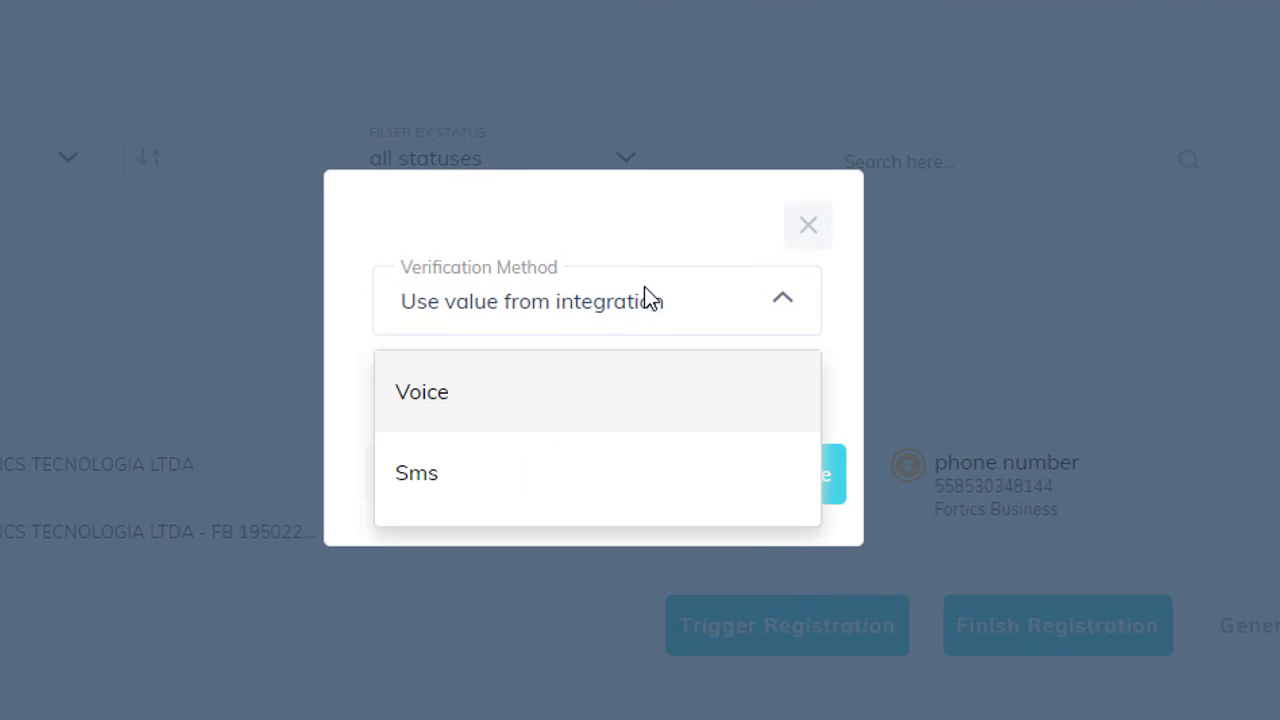
click(624, 400)
click(661, 490)
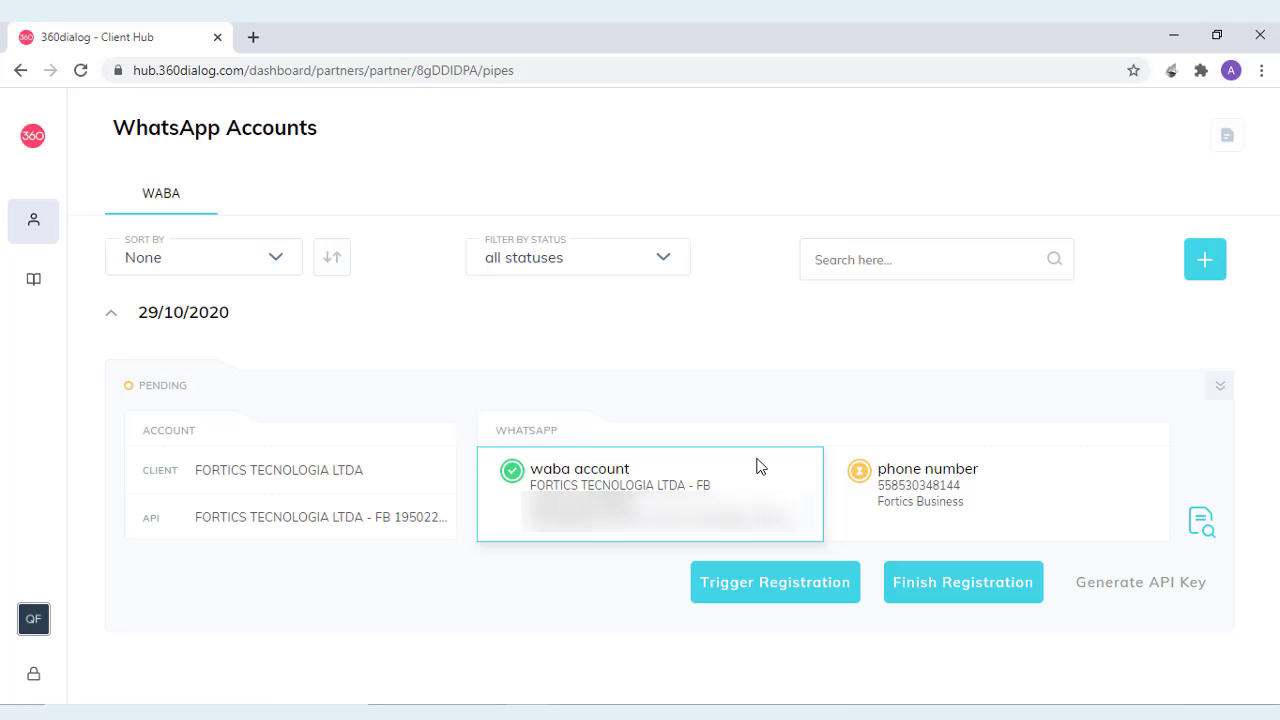
Finish the registration of the WhatsApp account by entering the verification code and saving it.
mouse_move(960, 541)
mouse_down()
mouse_move(1040, 619)
mouse_move(910, 544)
mouse_up()
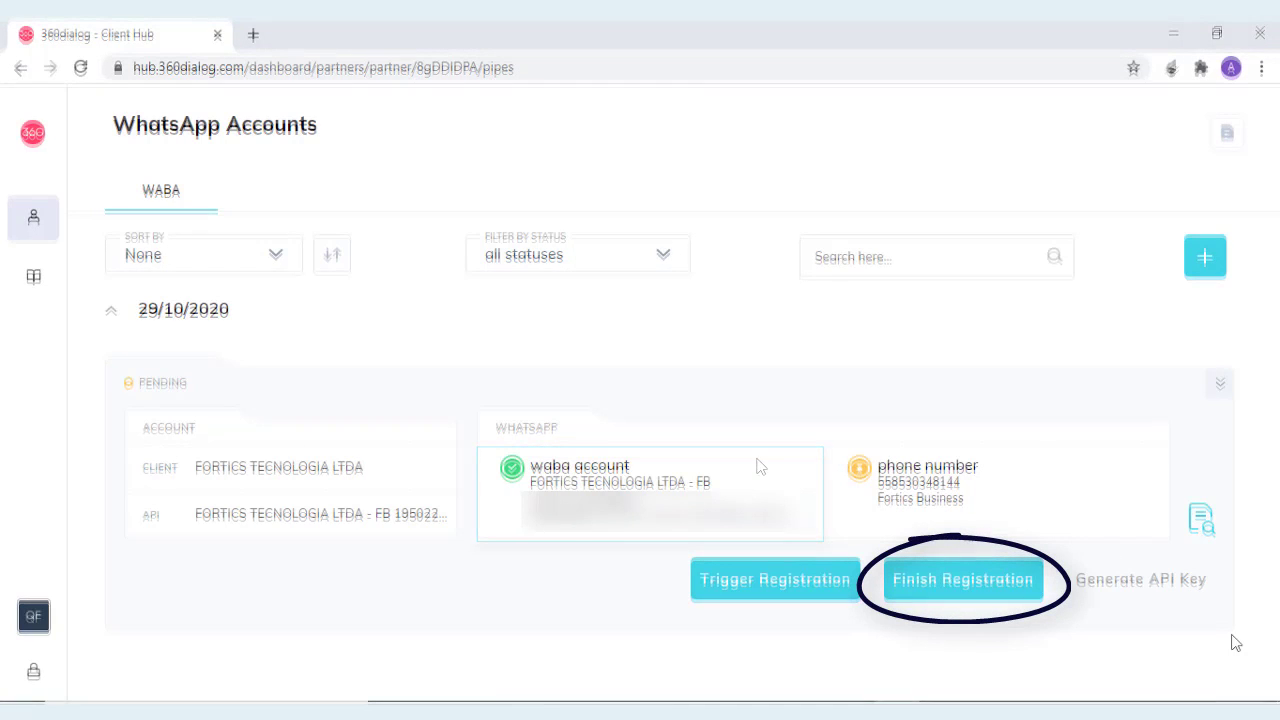
click(991, 591)
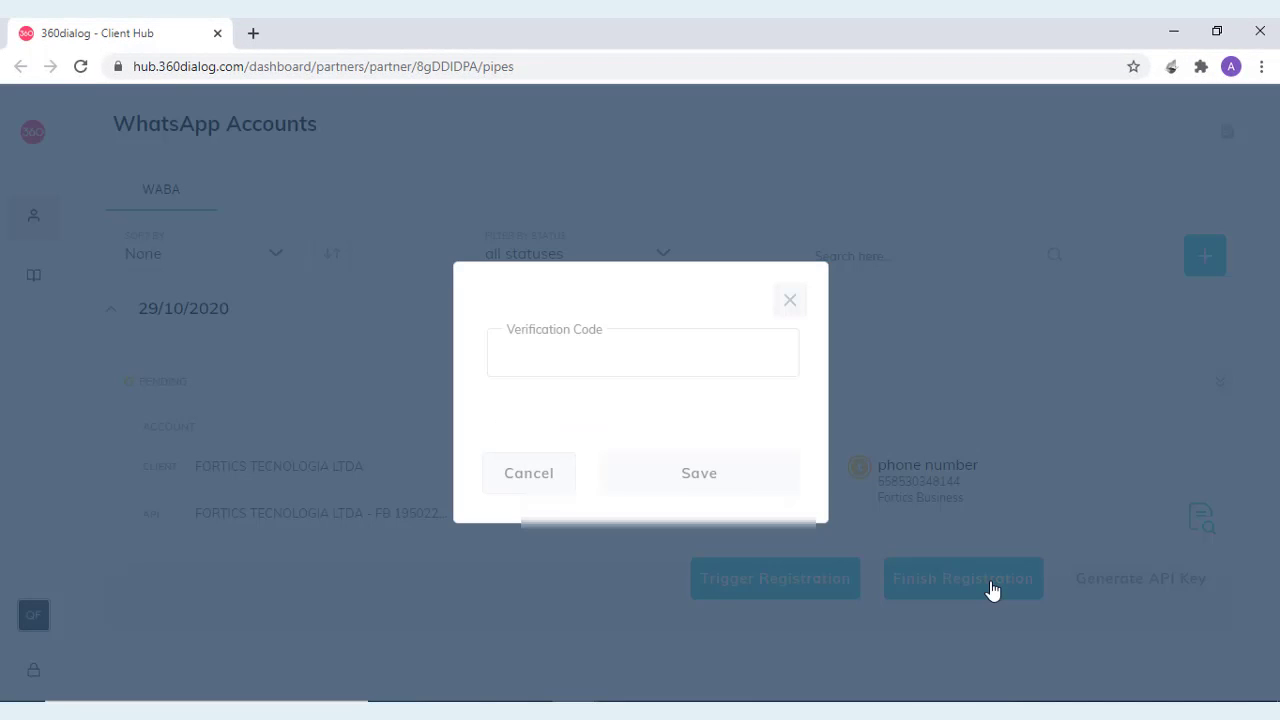
click(661, 476)
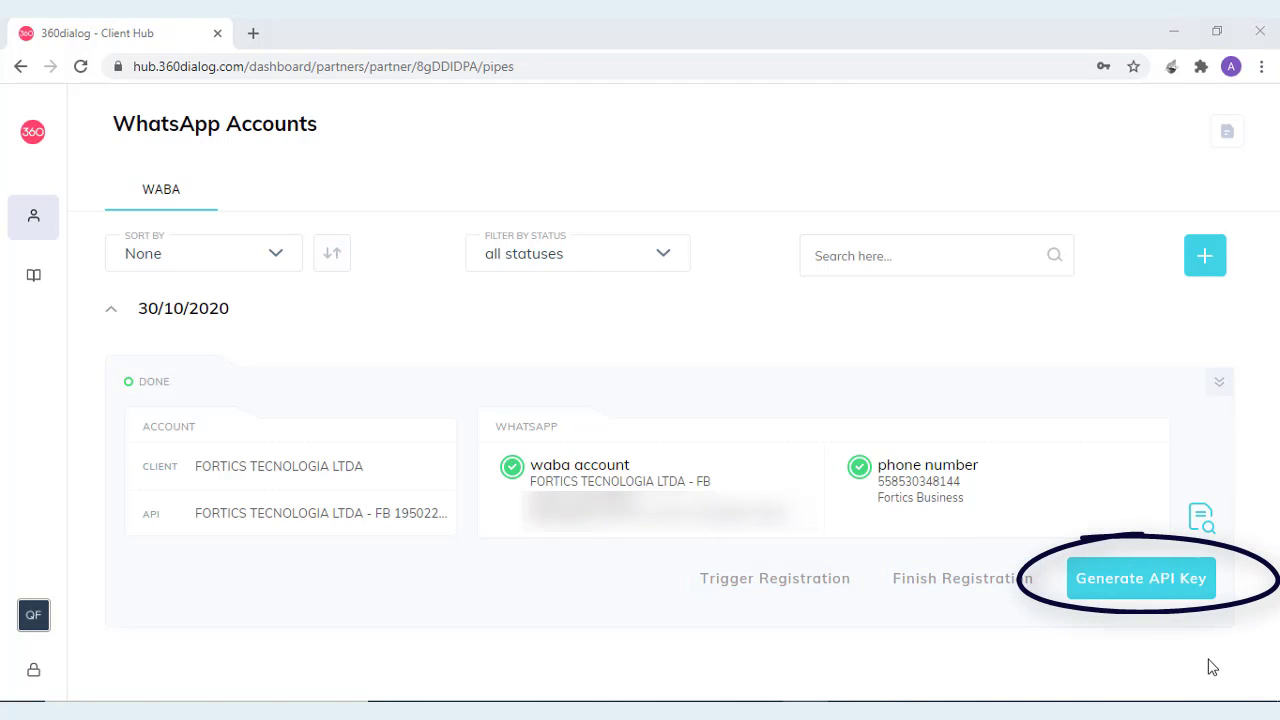
Generate the API key for the registered WhatsApp account and copy it.
click(1183, 594)
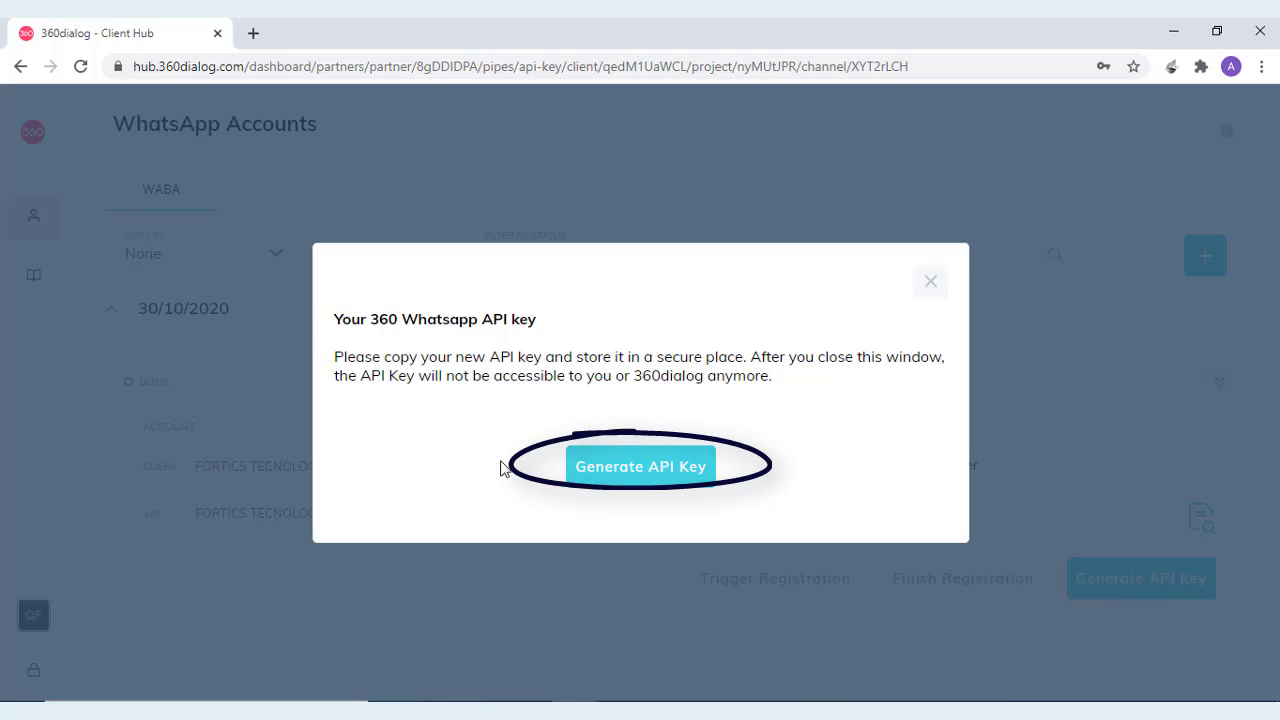
click(622, 482)
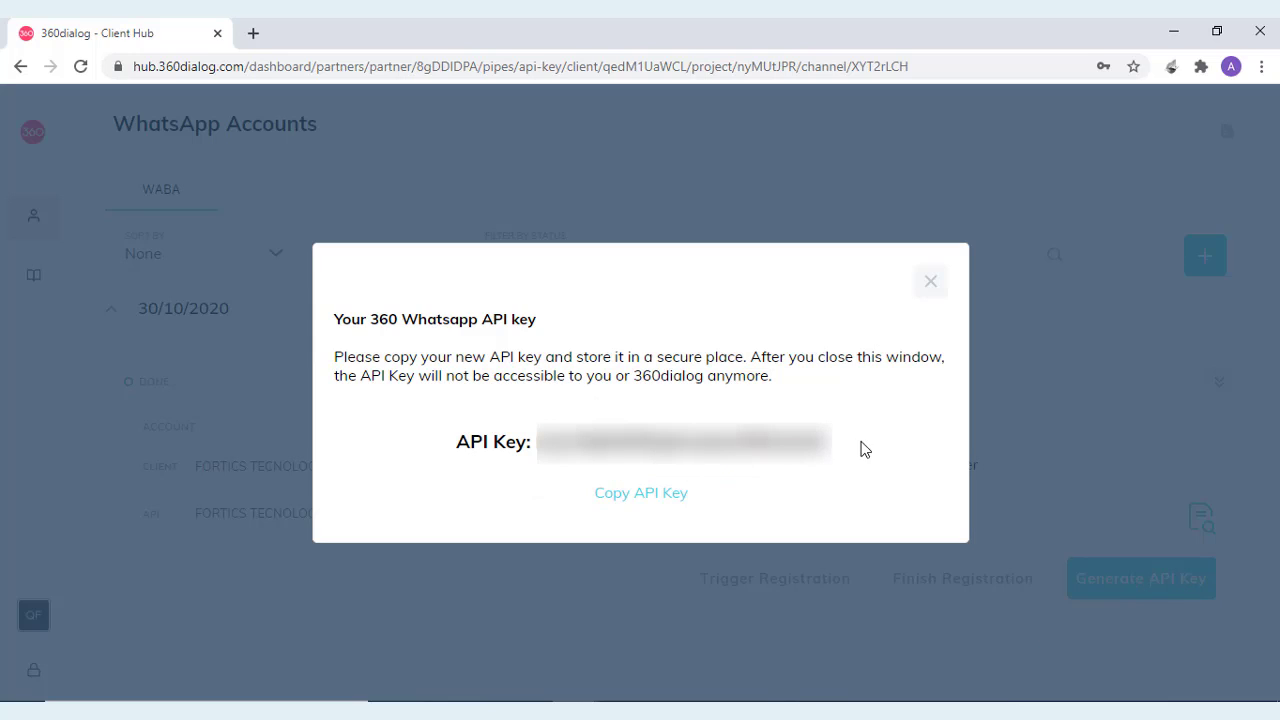
drag(863, 449, 484, 432)
click(624, 496)
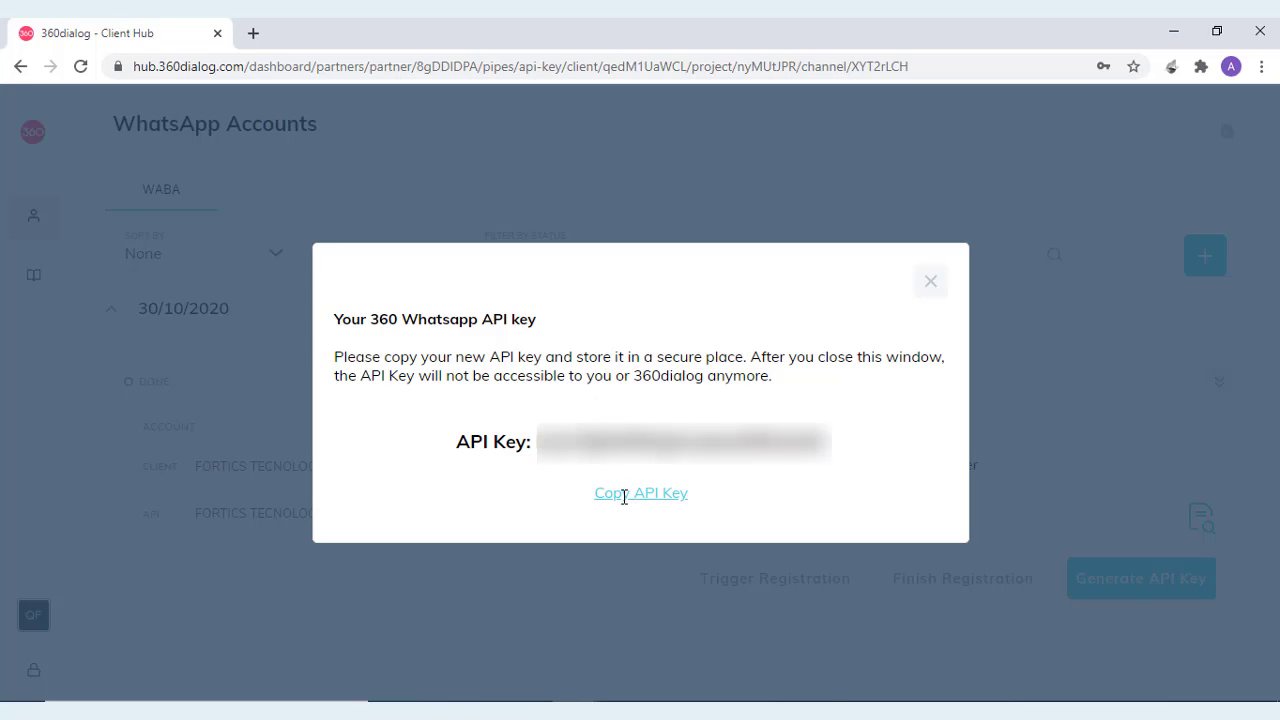